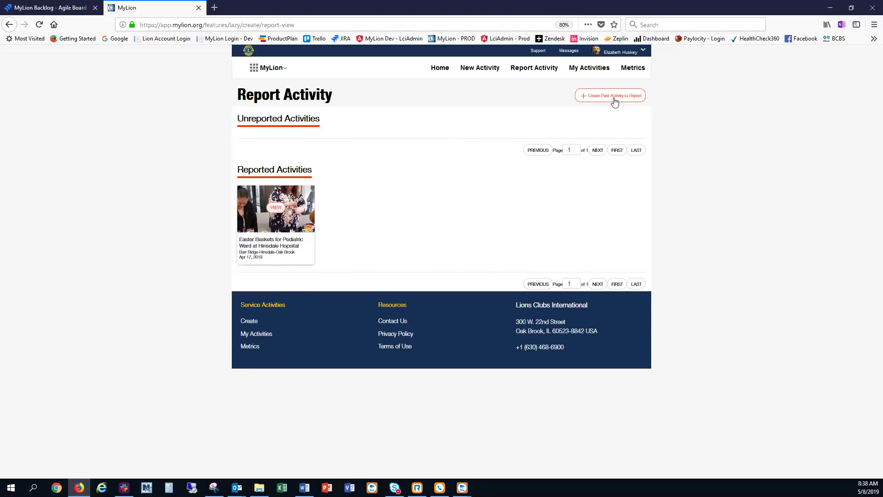
Step: Start reporting a past activity and choose Service Activity as its type
click(614, 100)
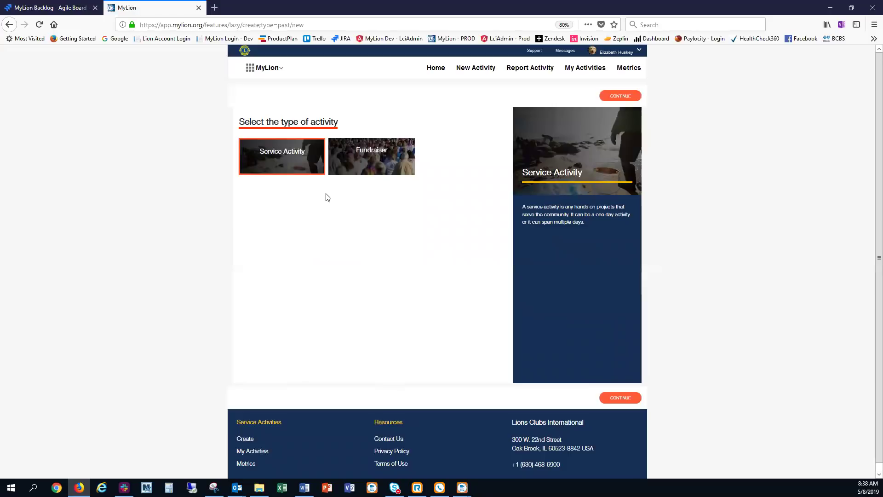
click(353, 164)
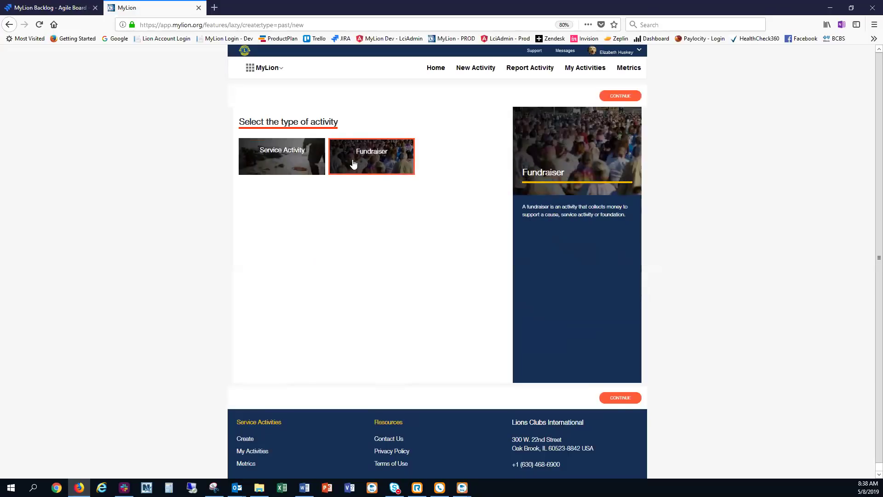
click(311, 164)
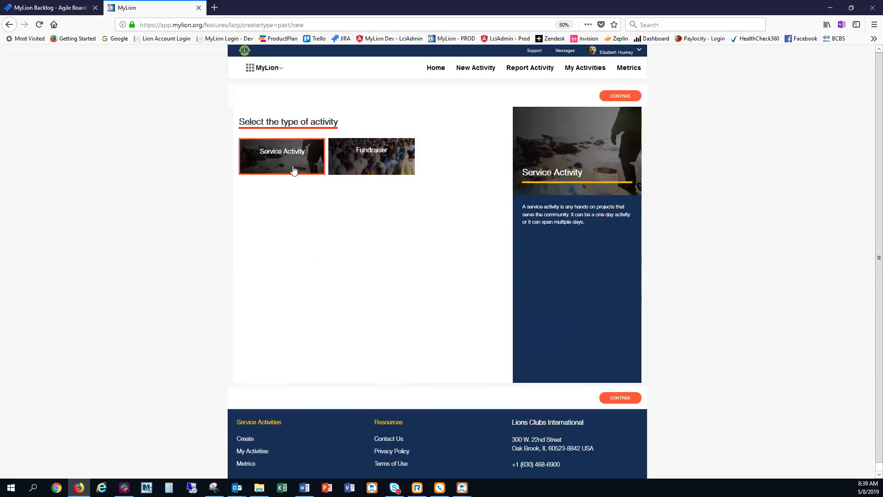
click(619, 96)
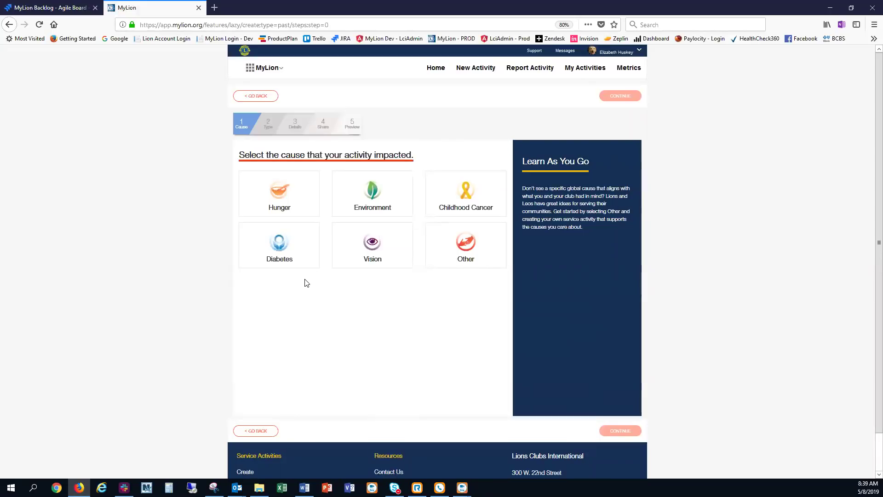
Step: Choose Diabetes as the activity's cause and Strides for Diabetes as its project planner
click(278, 249)
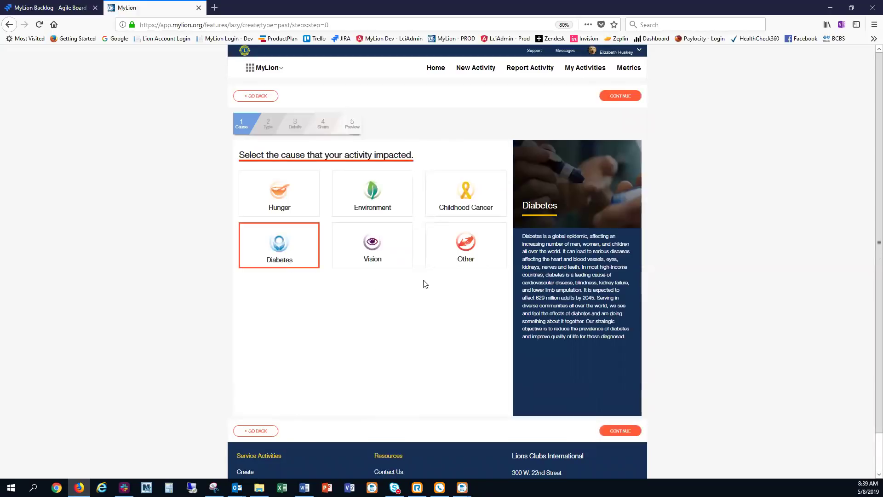
click(615, 98)
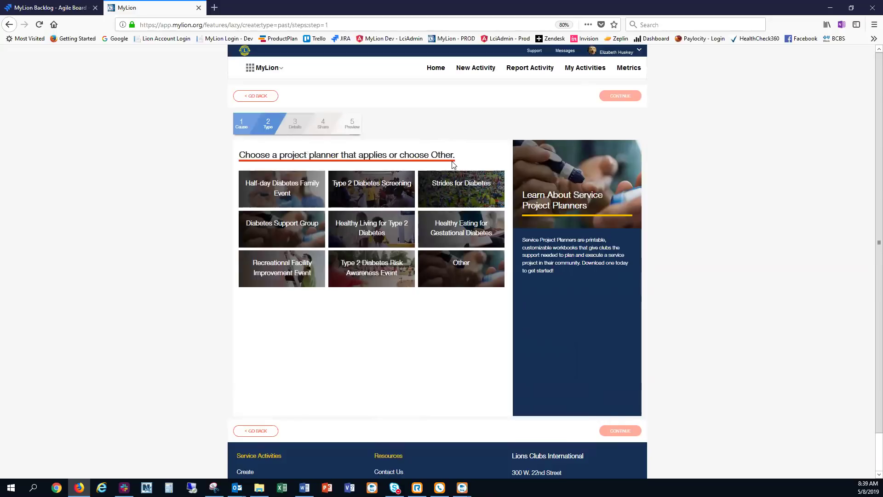
click(466, 190)
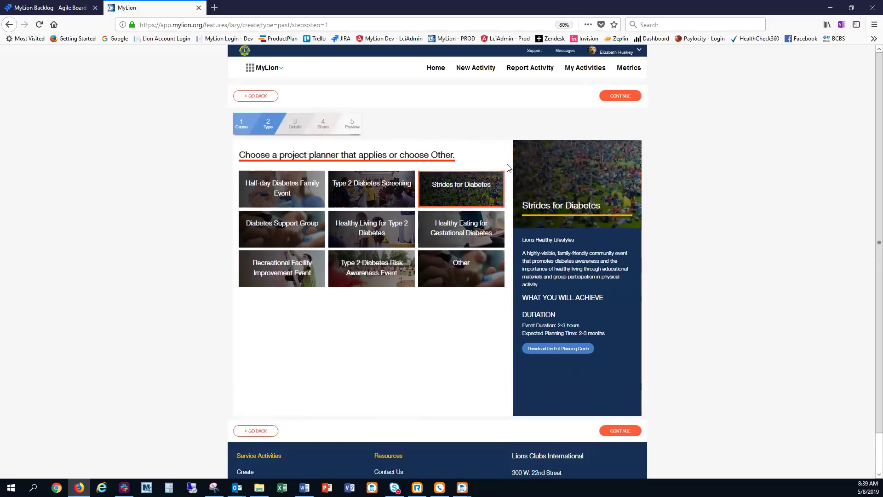
click(619, 97)
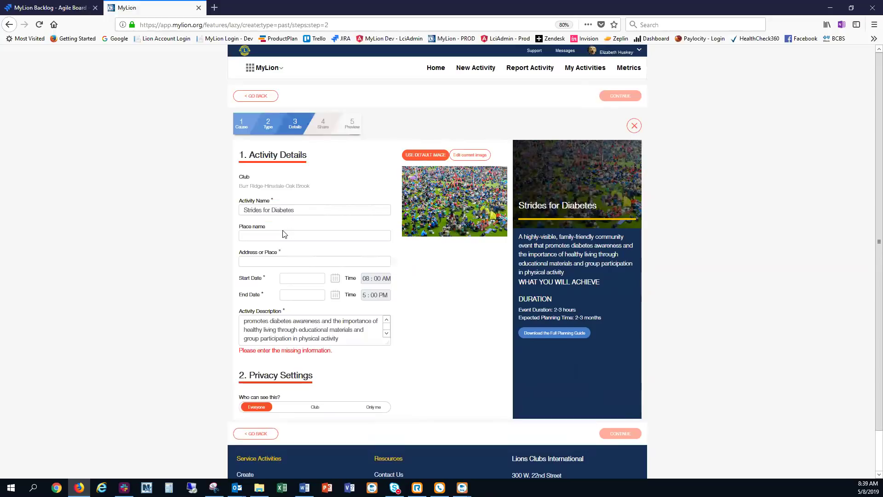
Step: Fill in the activity's street address using the matching Oak Brook address suggestion
drag(294, 209, 236, 209)
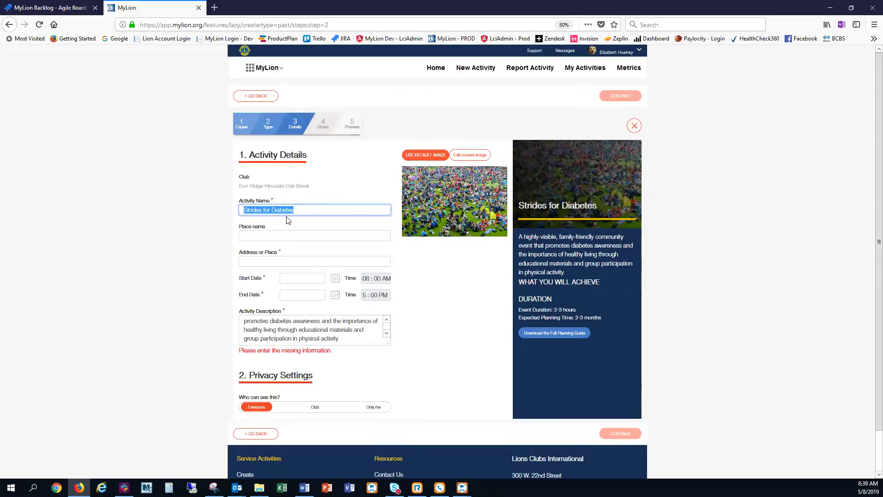
click(299, 211)
click(270, 237)
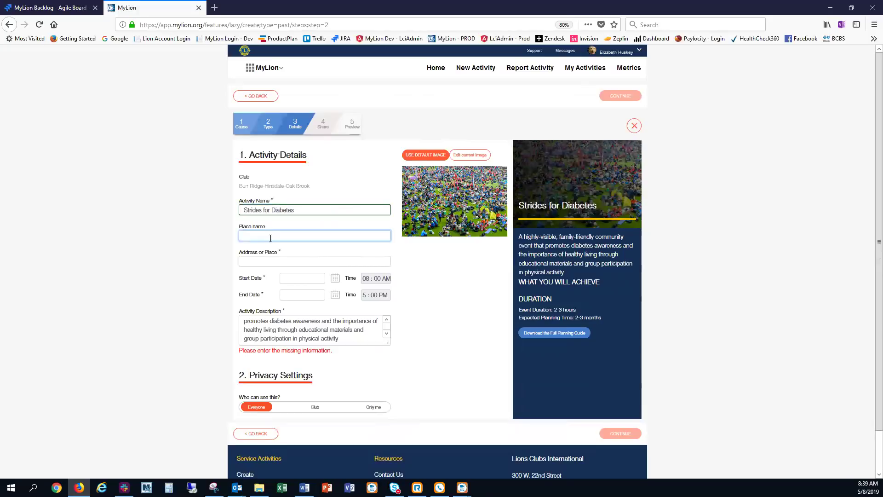
click(274, 261)
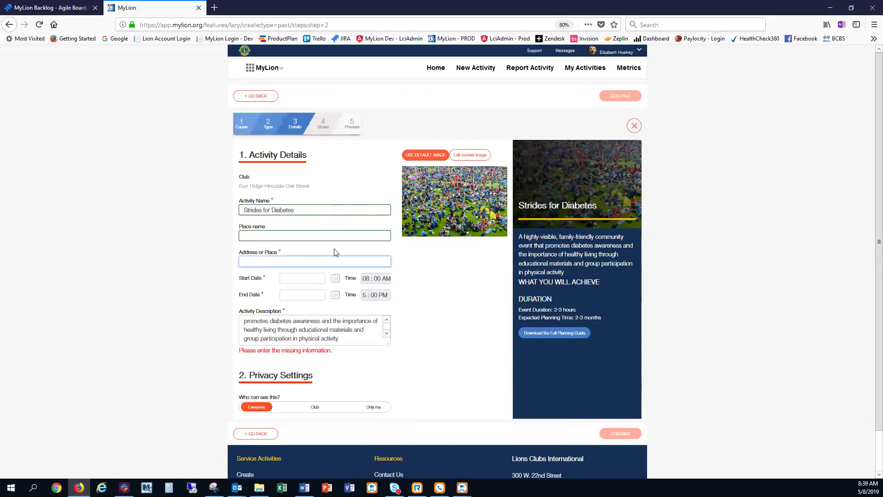
text(300)
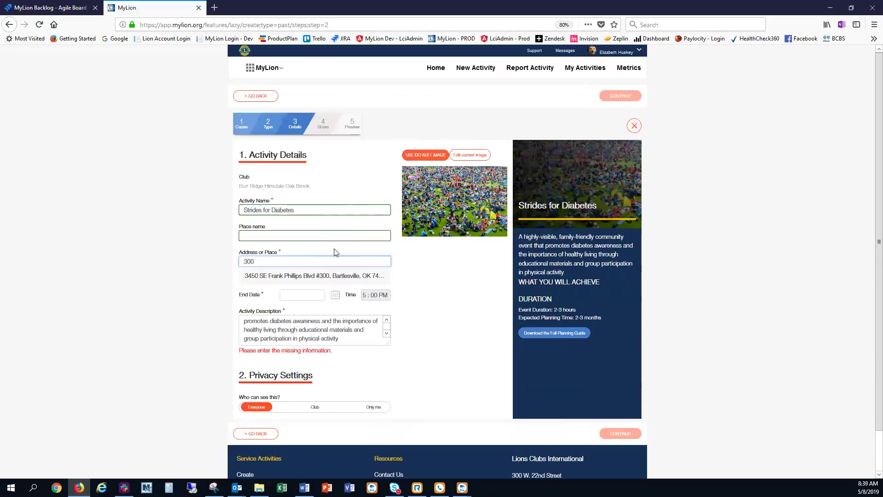
text( W 22nd)
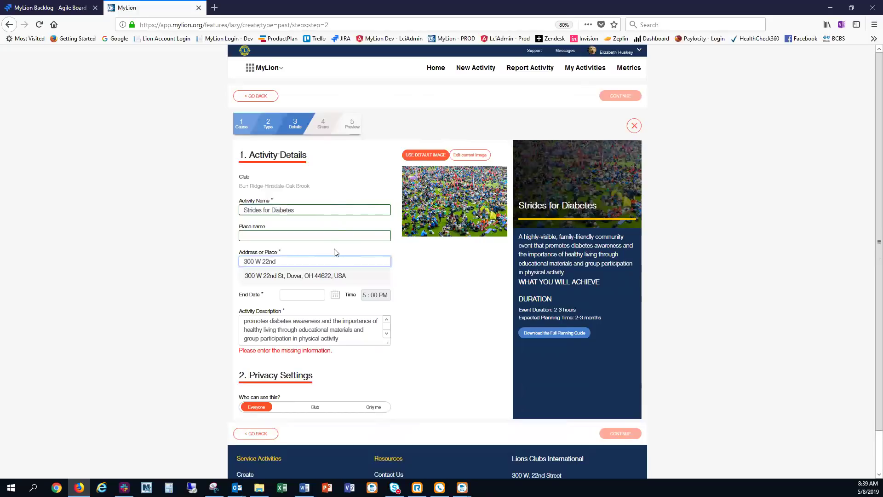
text( St, Oak)
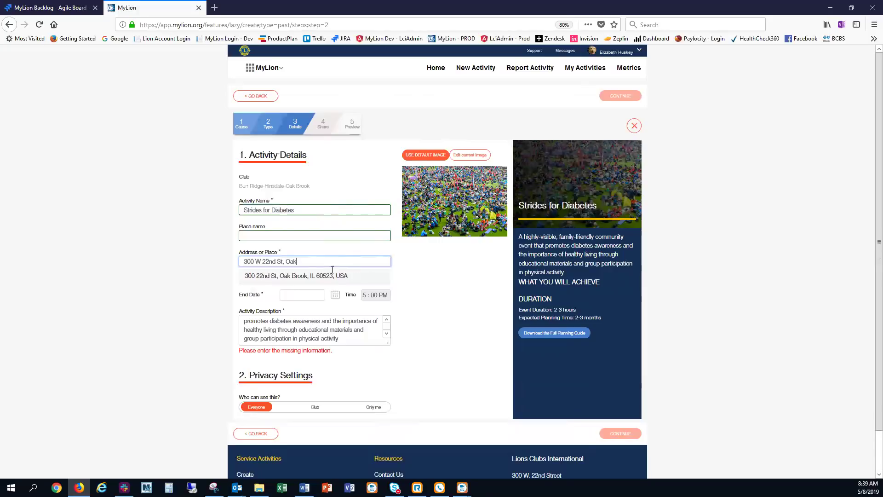
click(301, 276)
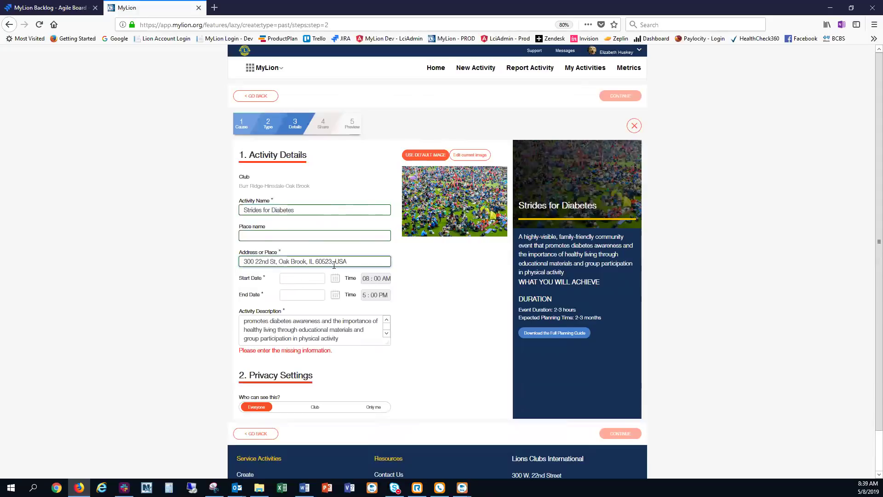
Step: Set the activity's start date to 5/4/2019 and its start time to 9:00 AM
click(297, 279)
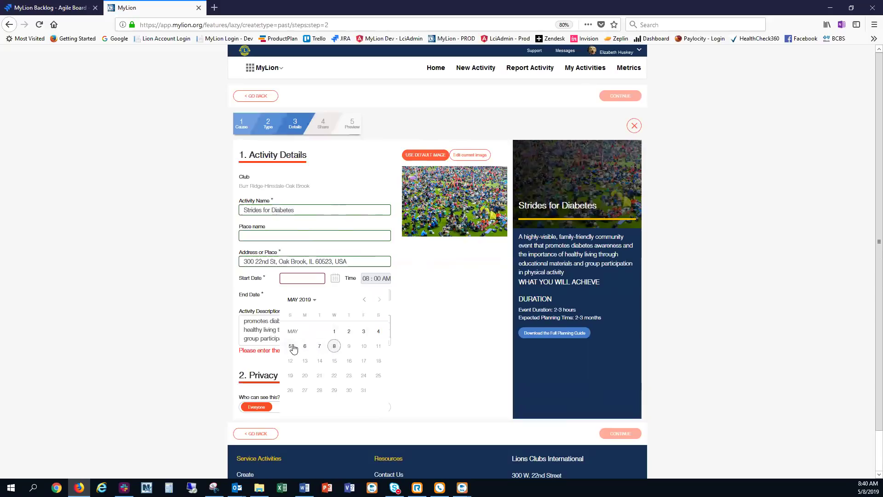
click(379, 333)
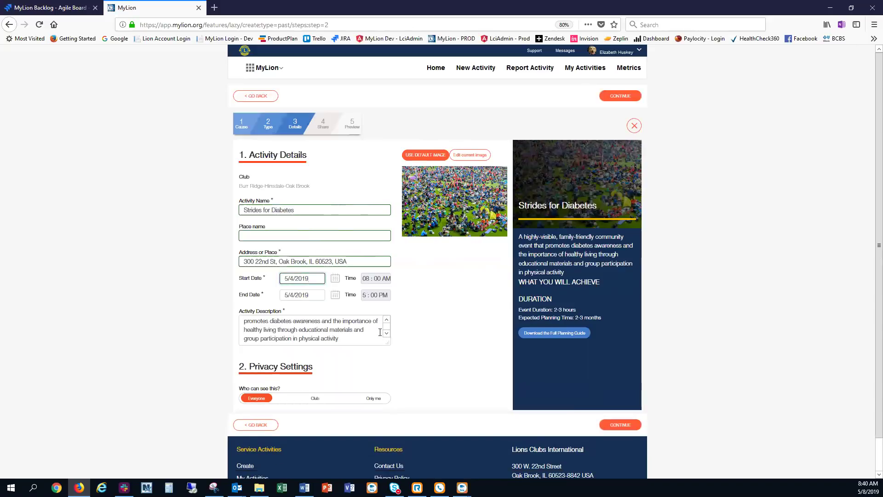
click(378, 282)
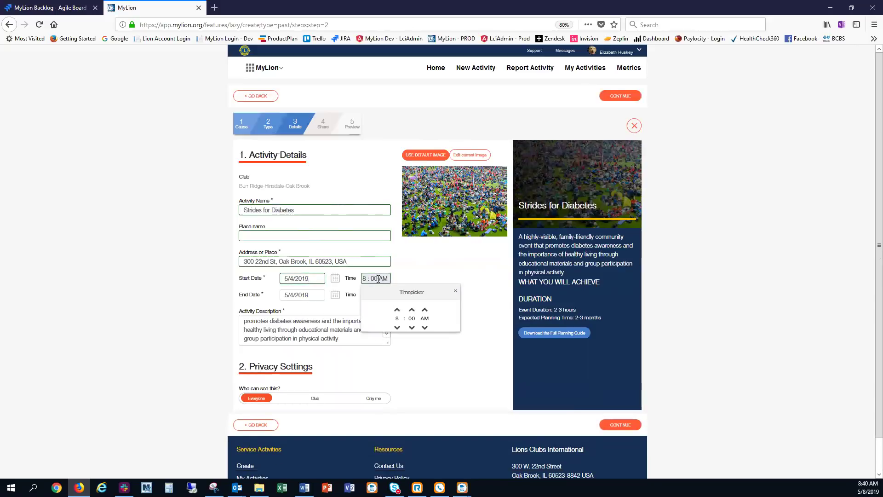
click(397, 310)
click(440, 278)
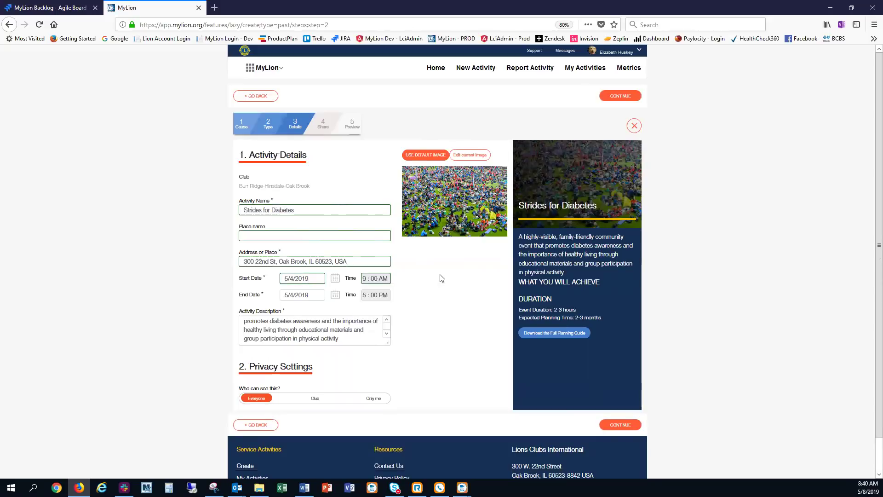
Step: Keep the activity's end date at 5/4/2019 and set its end time to 12:00 PM
click(318, 297)
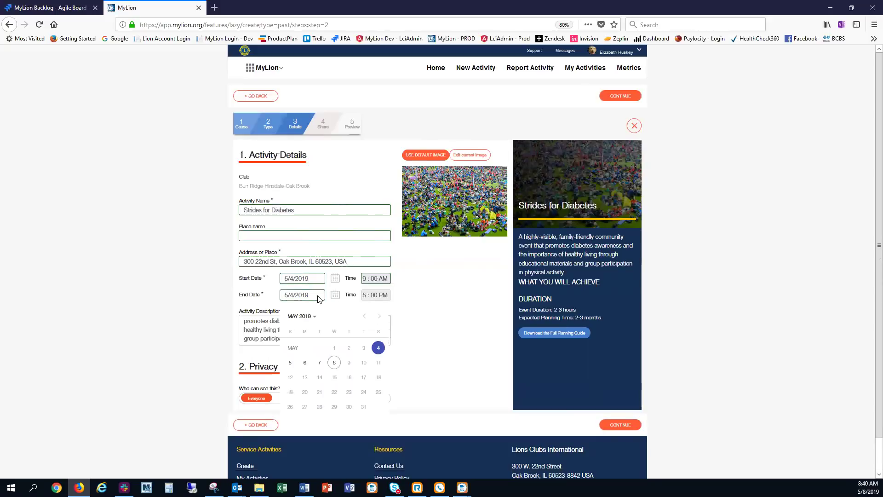
click(375, 294)
click(375, 295)
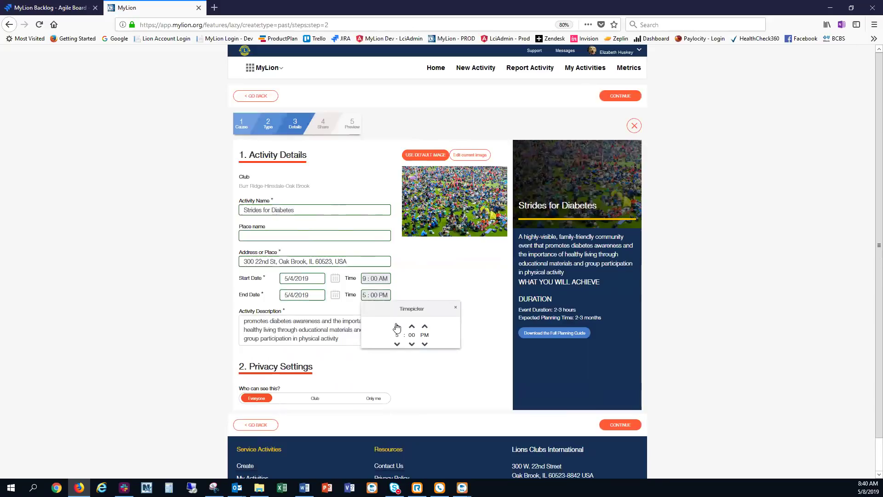
click(398, 327)
click(398, 327)
click(398, 327)
click(417, 283)
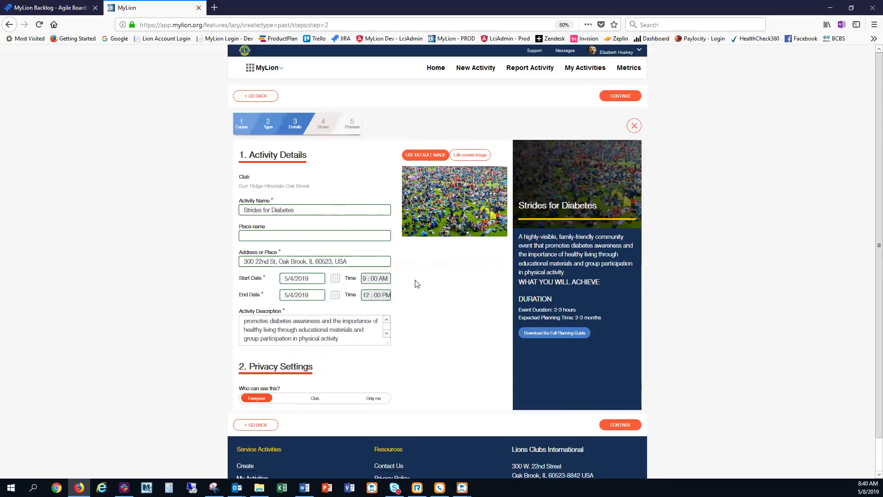
click(277, 323)
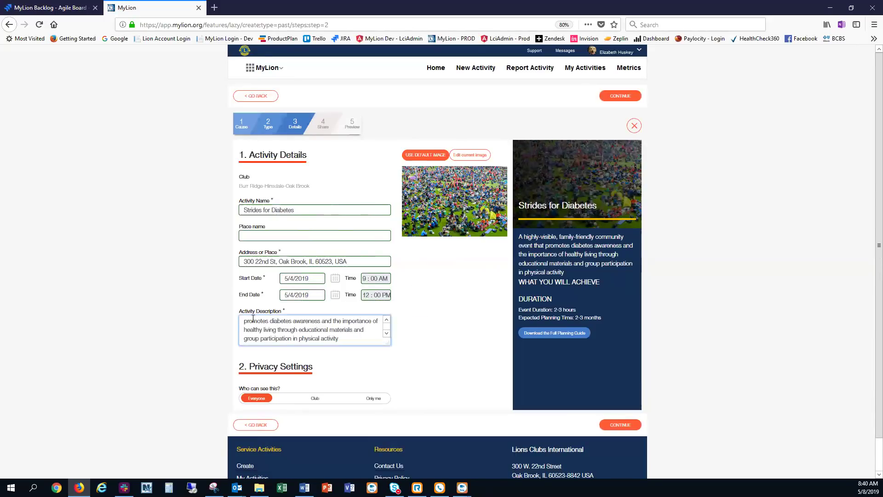
drag(340, 338, 246, 315)
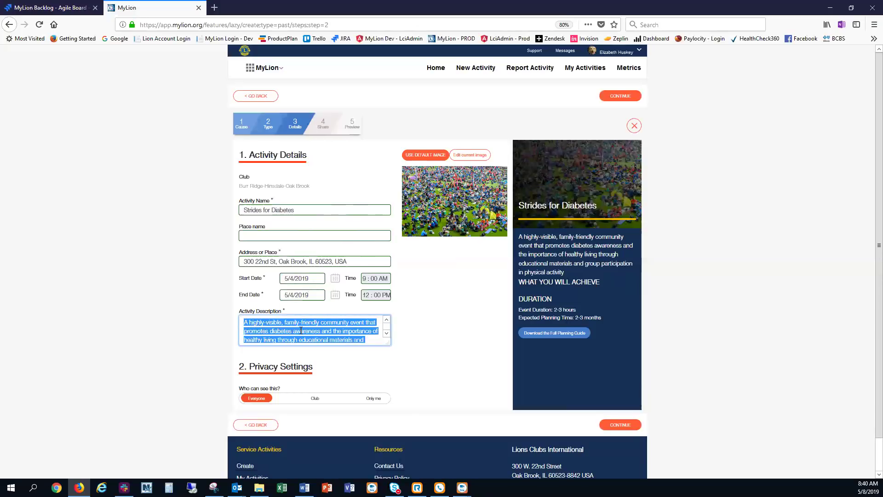
click(278, 329)
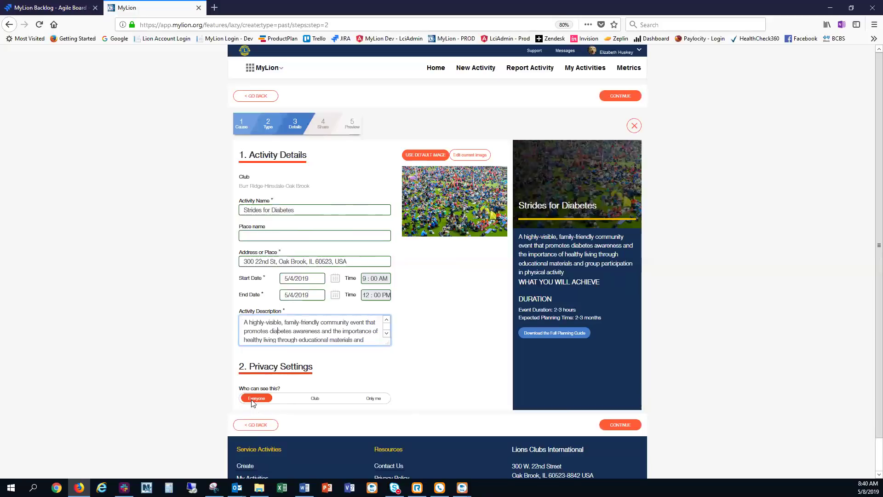
Step: Try the Club and Only me visibility options and set the activity's privacy back to Everyone
click(315, 399)
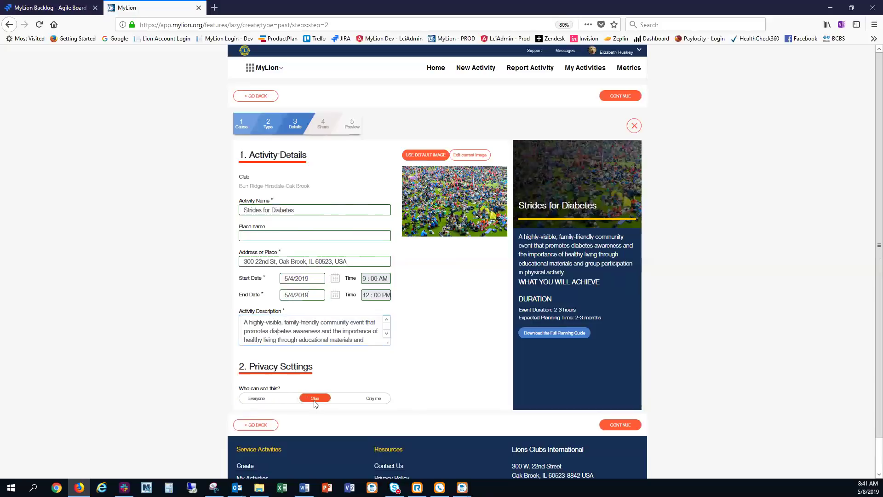
click(377, 401)
click(258, 400)
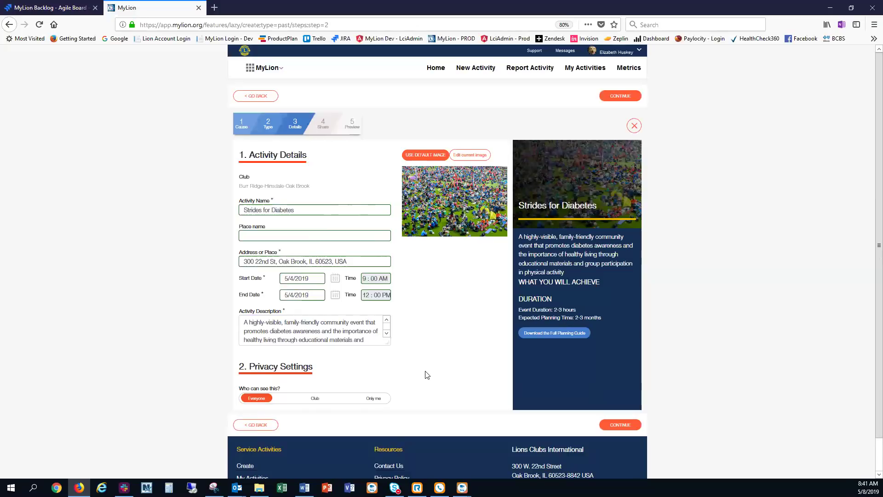
click(316, 399)
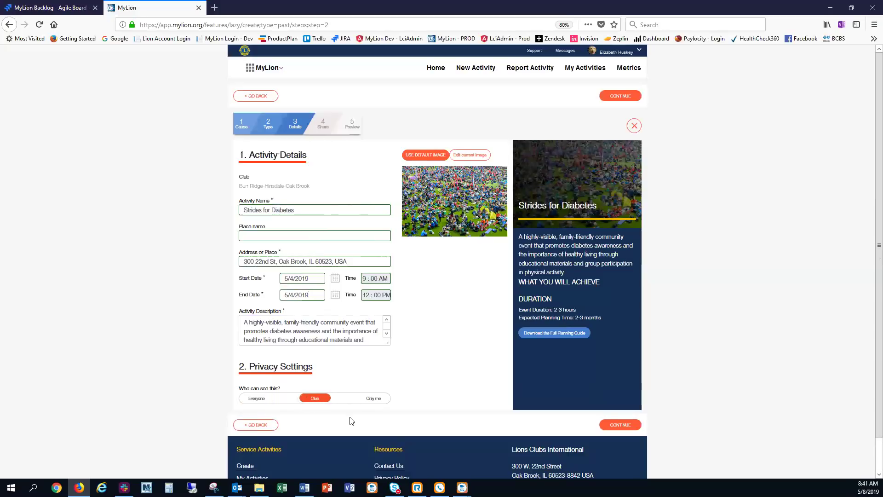
click(377, 399)
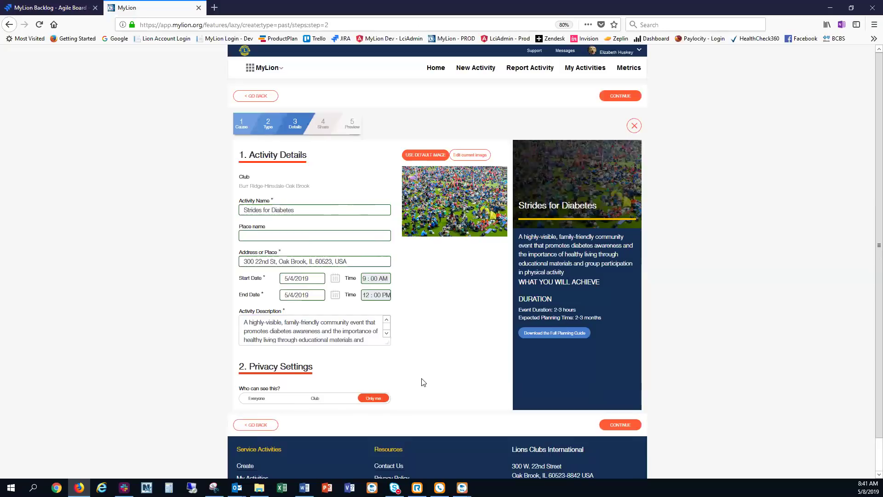
click(256, 398)
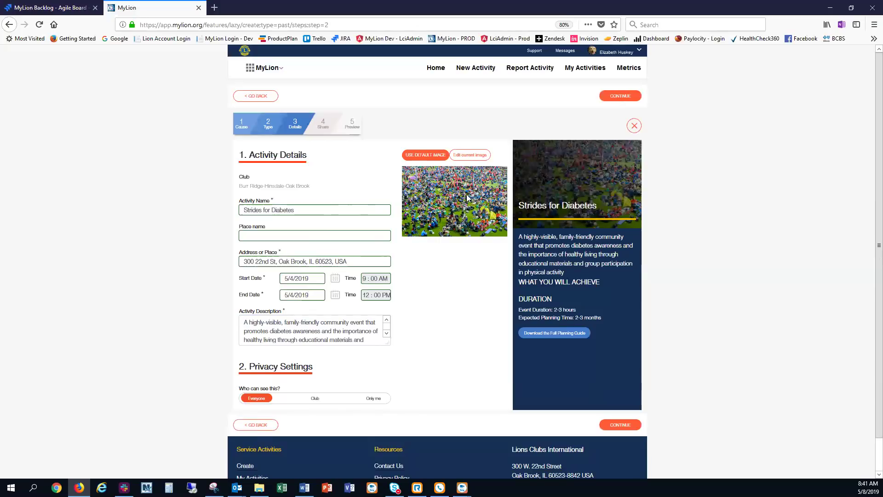
Step: Replace the activity's default image with Strides Walk.png, shift the crop slightly to the left and save the image
click(468, 155)
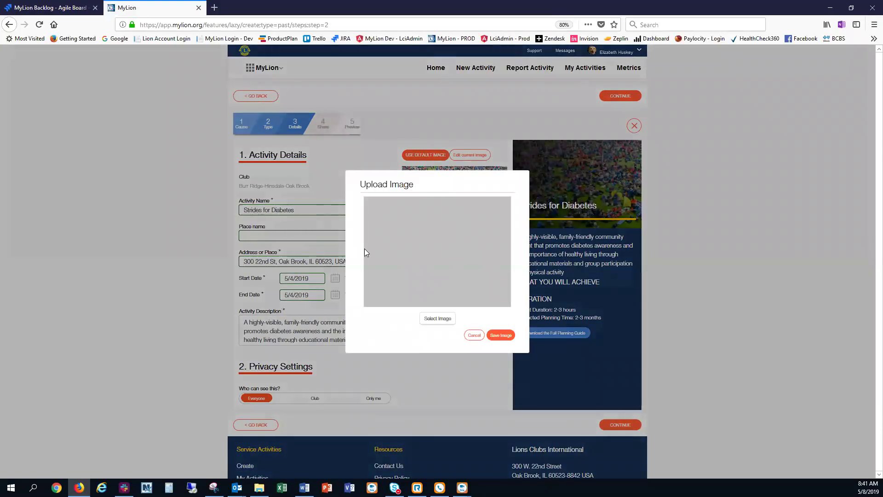
click(436, 319)
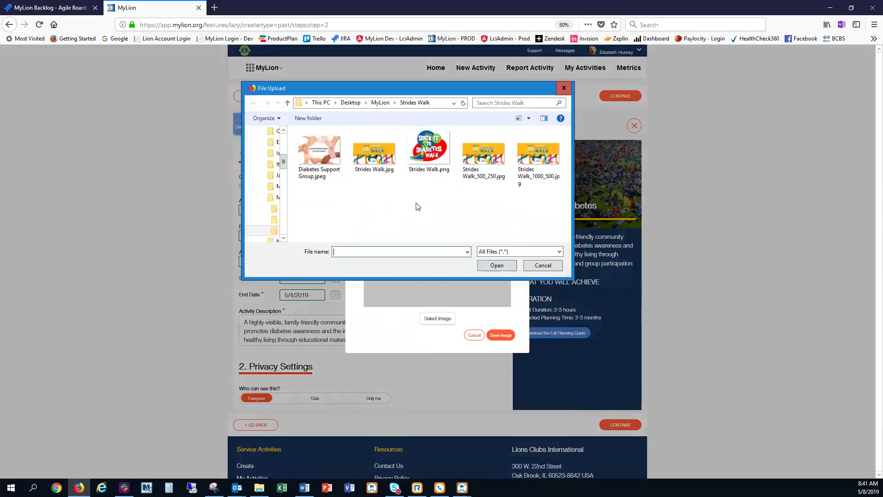
click(427, 156)
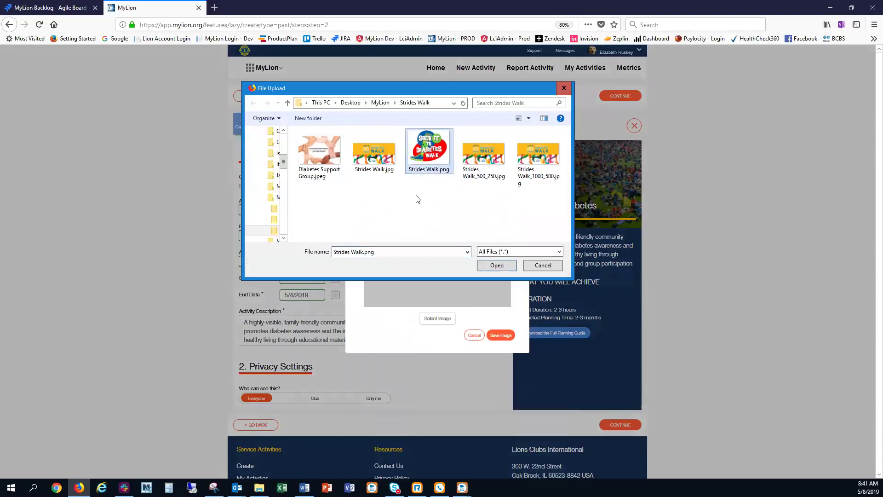
click(483, 267)
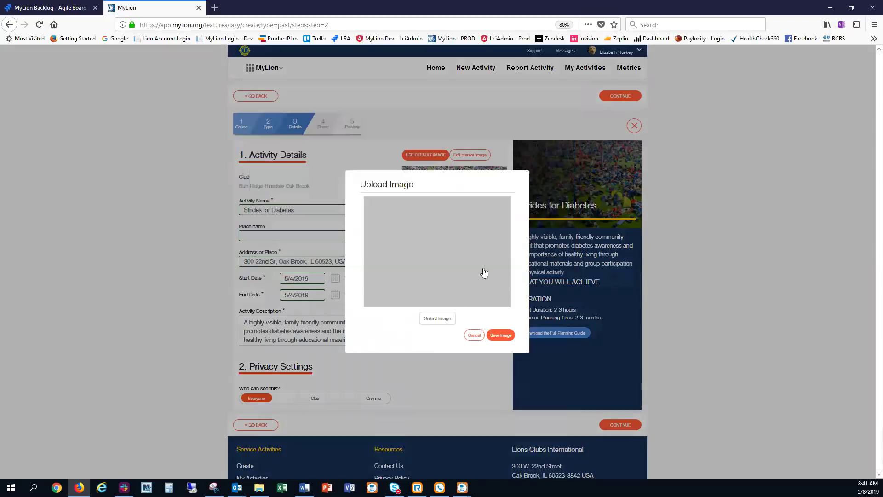
click(439, 319)
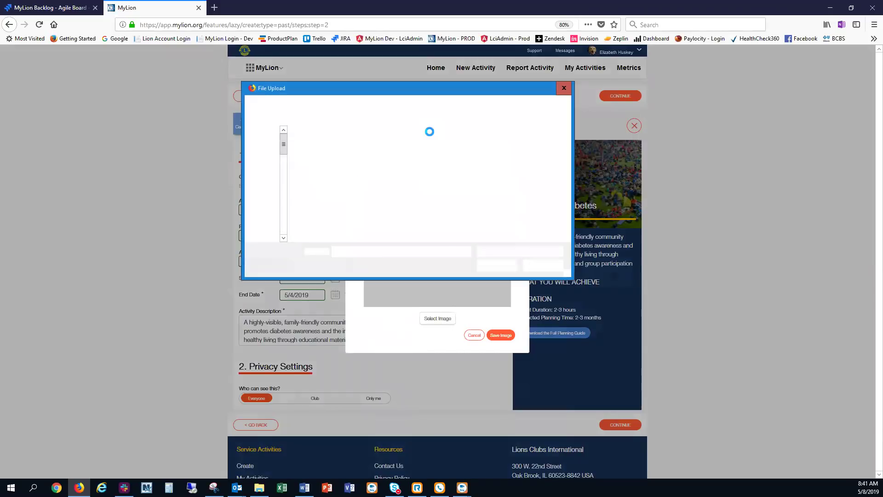
click(495, 266)
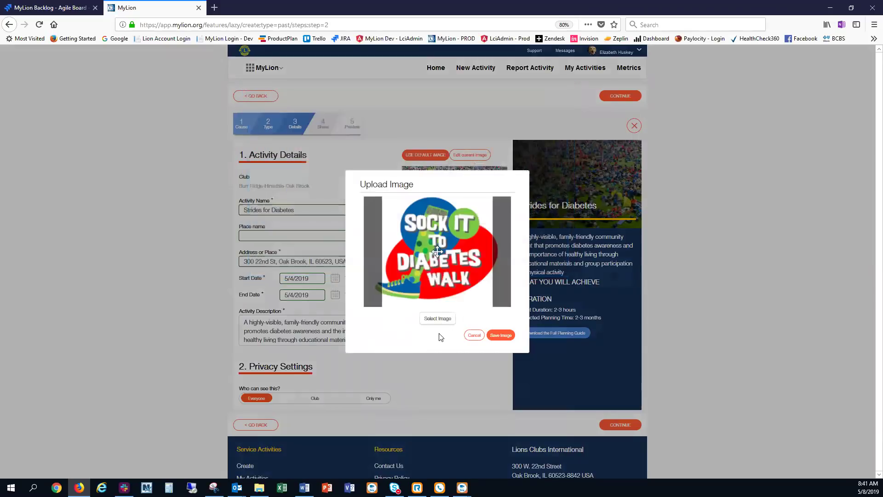
drag(438, 251, 430, 251)
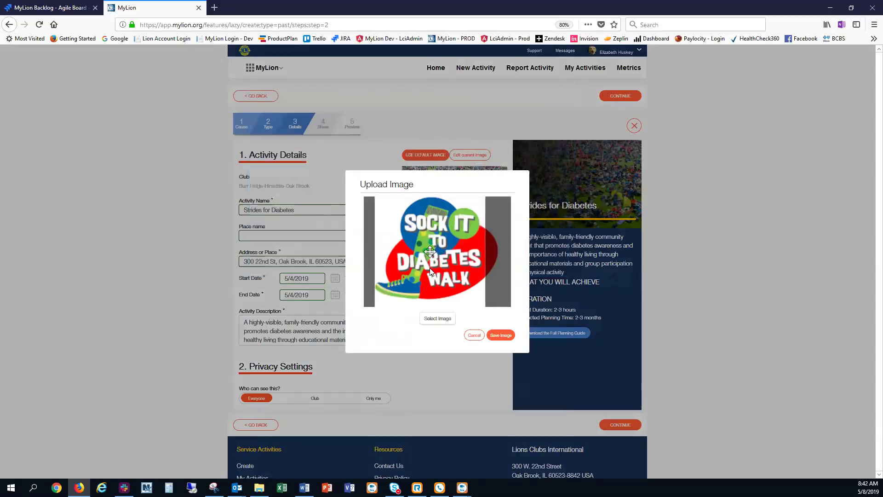
click(501, 336)
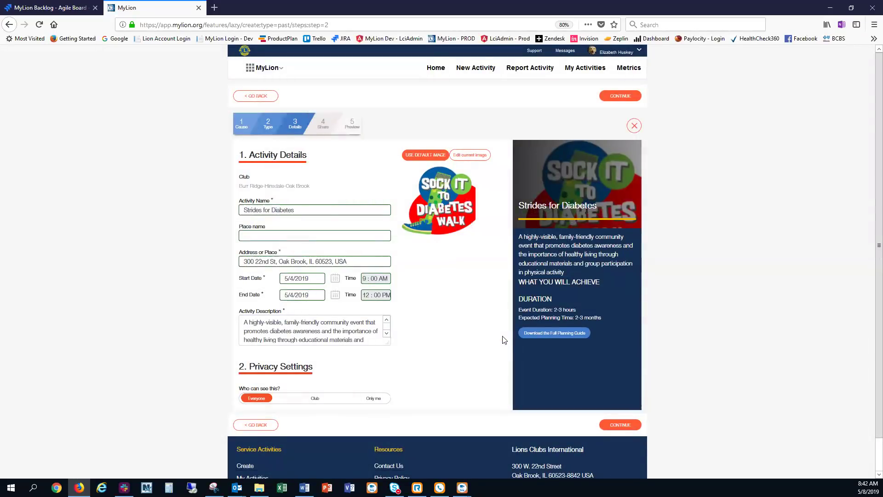
Step: Proceed to the impact details and enter 25 people served and 10 volunteers, keeping the calculated direct service hours
click(626, 96)
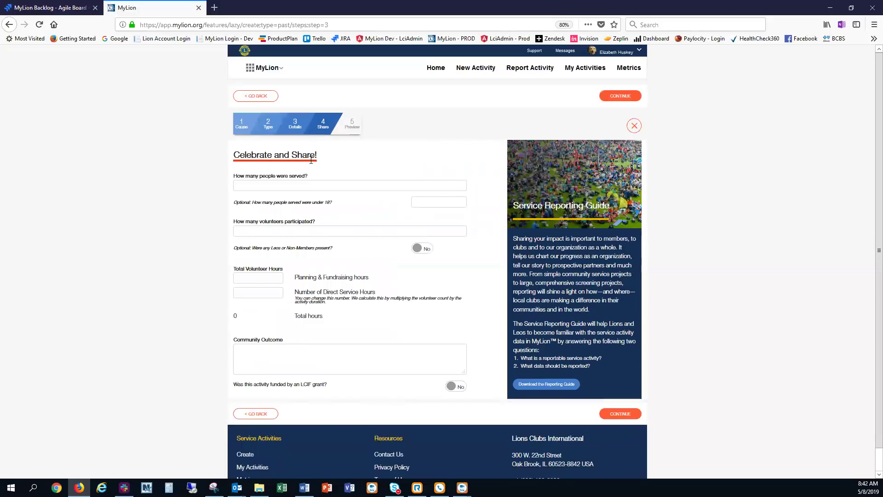
click(286, 186)
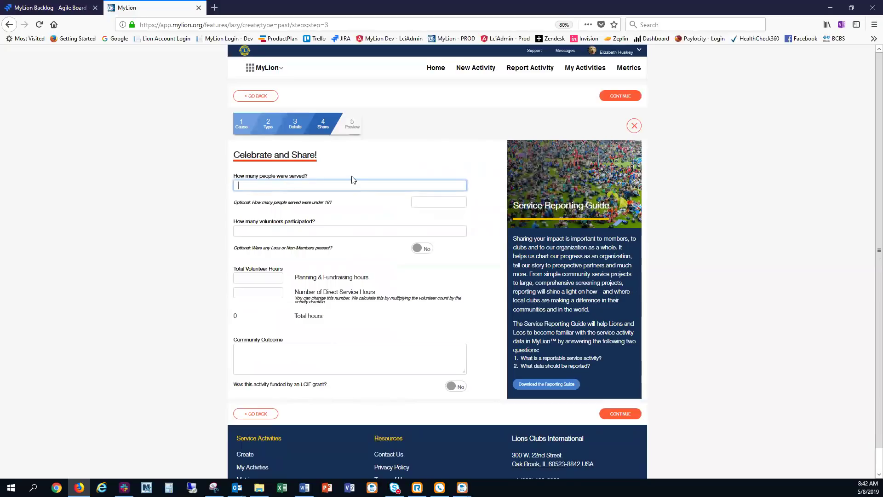
text(25)
click(260, 231)
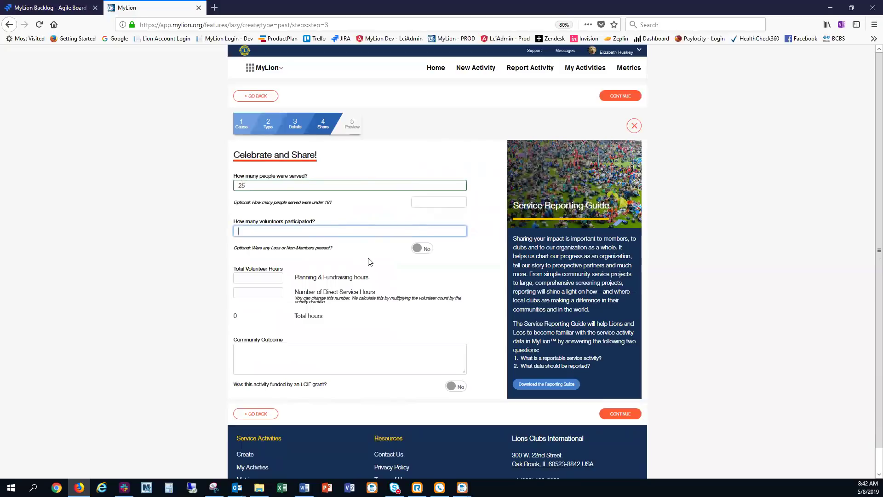
text(10)
click(256, 294)
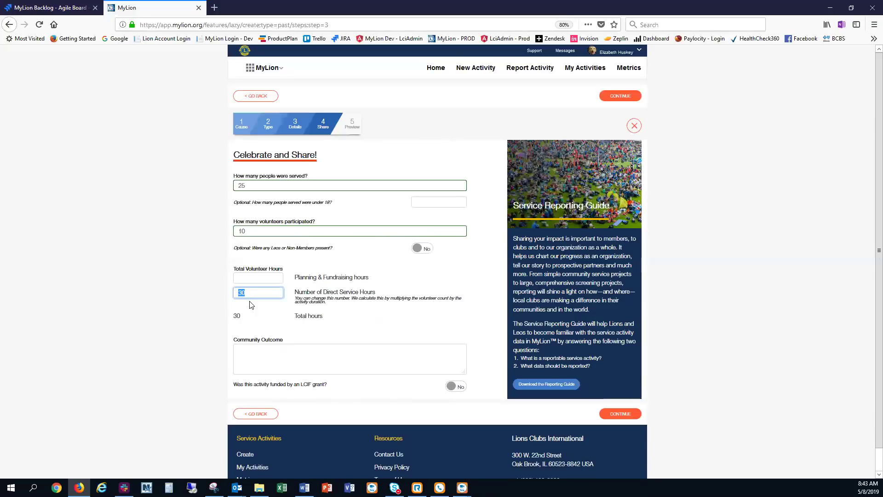
Step: Enter "Brought awareness of Diabetes to our community" as the community outcome and proceed to the participant confirmation
click(242, 349)
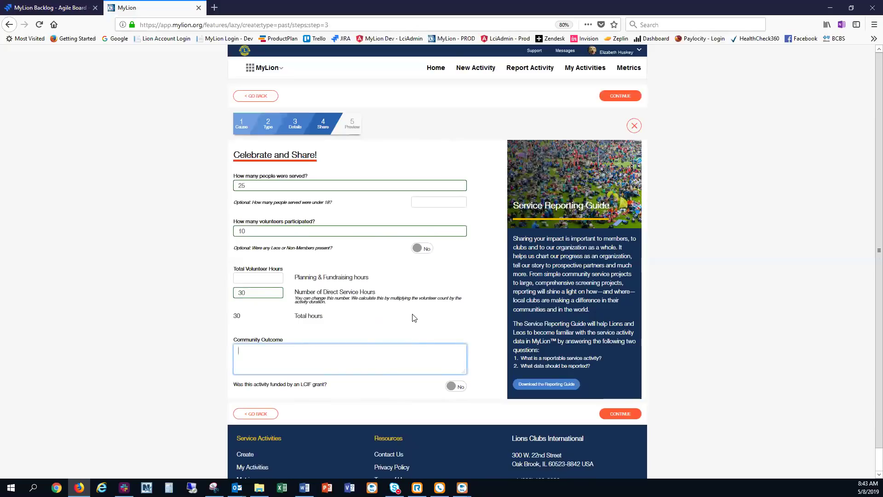
text(Brought awarnes)
key(BackSpace)
key(BackSpace)
key(BackSpace)
text(ness of Diabes)
key(BackSpace)
text(tes to our community)
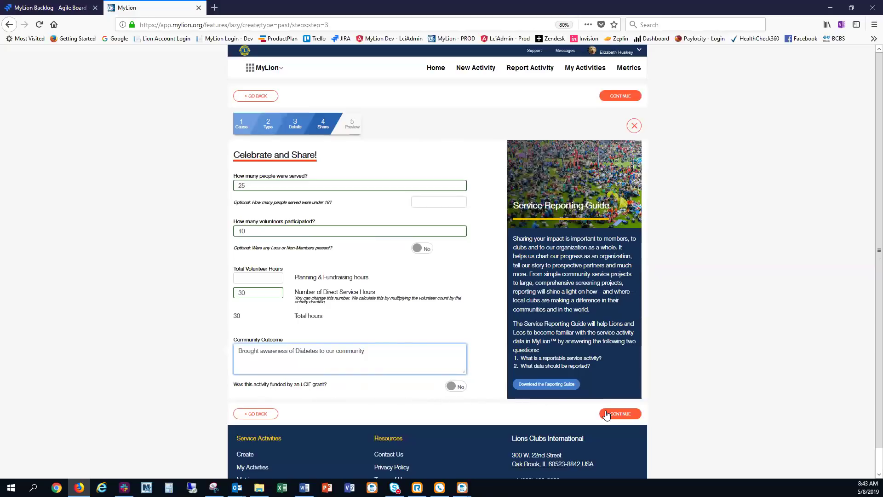
click(621, 414)
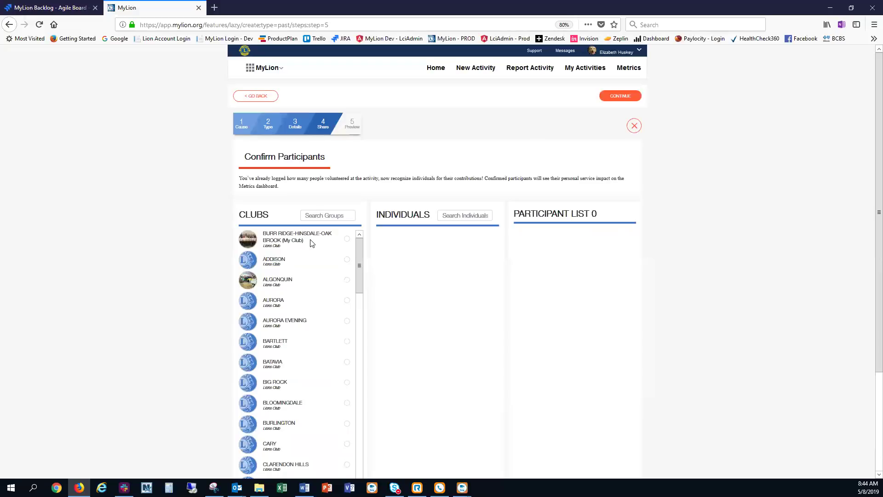
Step: Add all Burr Ridge-Hinsdale-Oak Brook club members to the participant list and remove three individual members from it
click(347, 239)
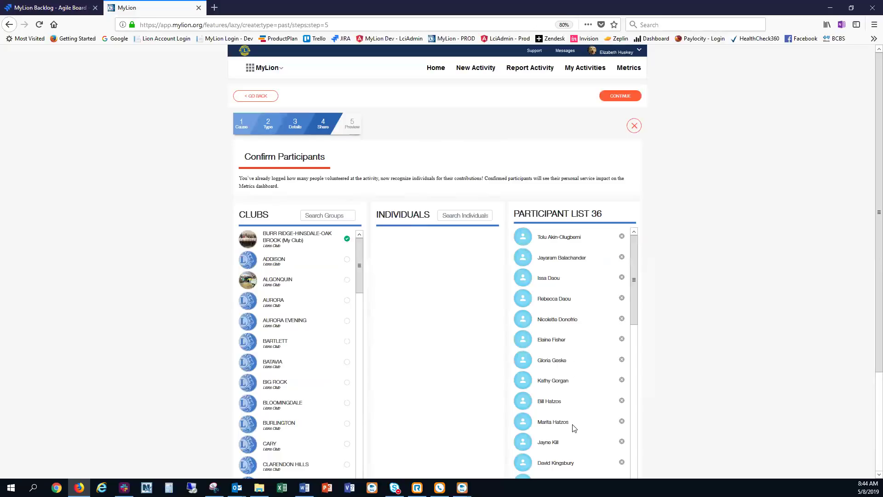
click(622, 381)
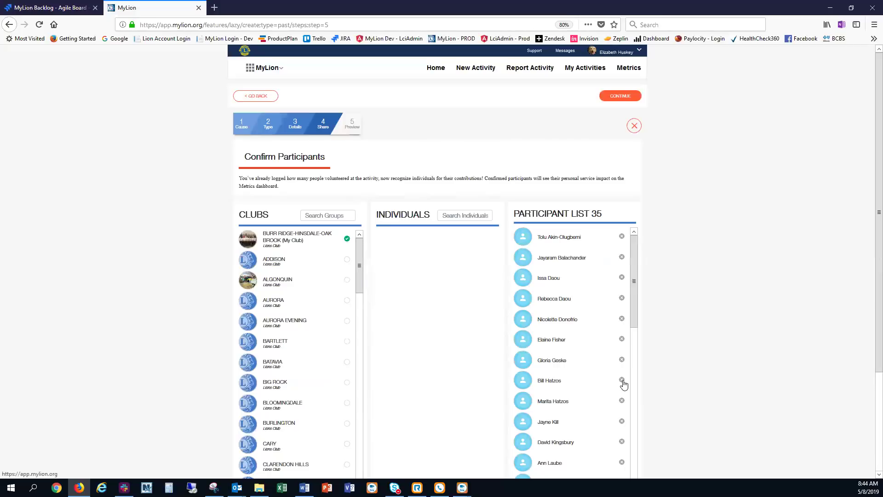
click(622, 360)
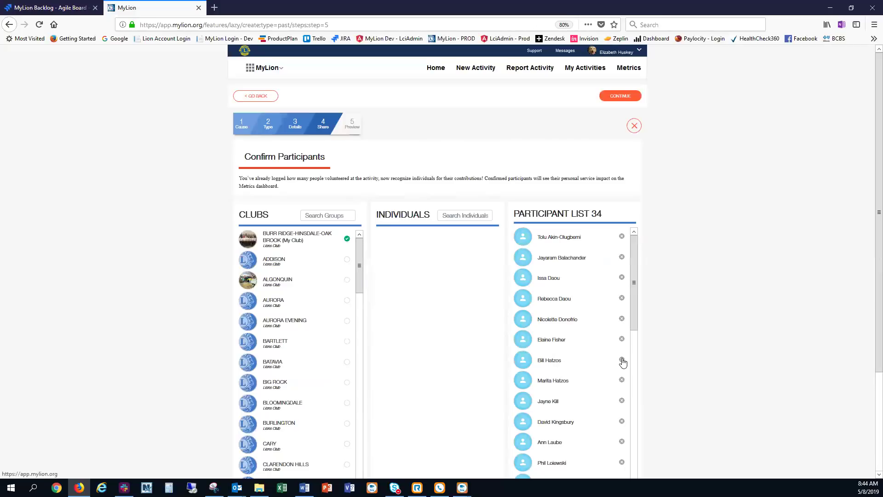
click(622, 319)
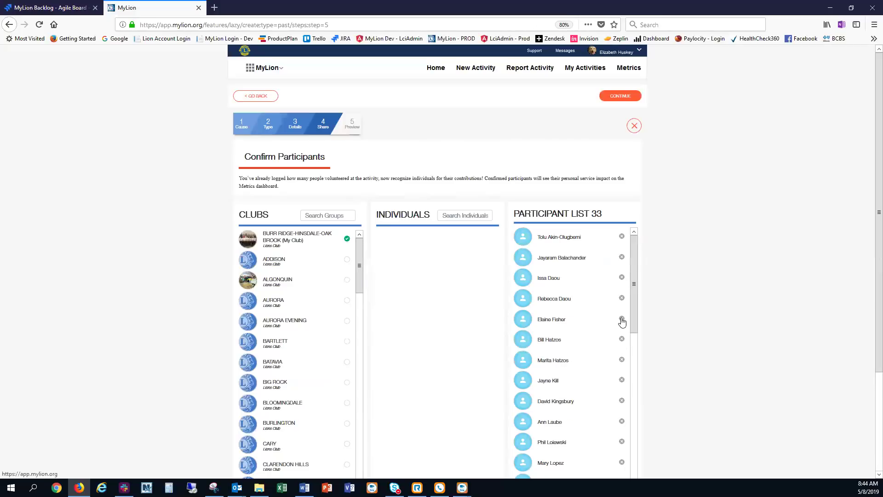
Step: Search the individuals by surname, try selecting one match, and clear the club's members from the participant list
click(451, 214)
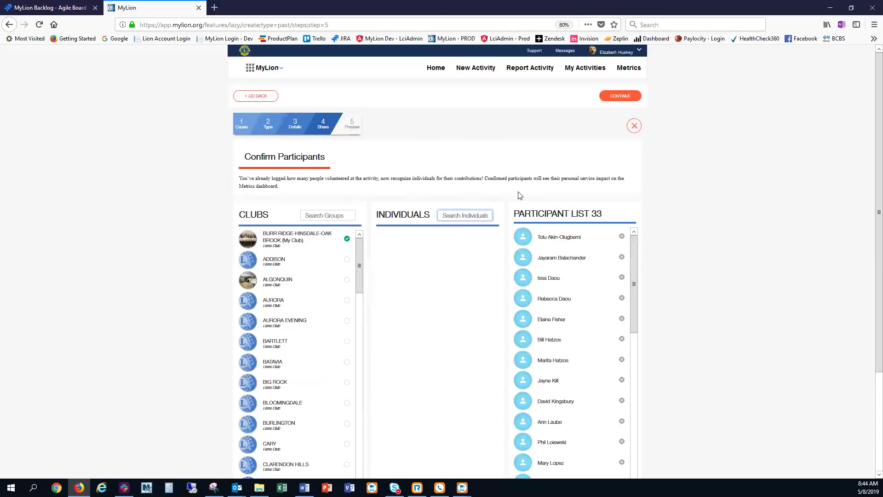
text(smith)
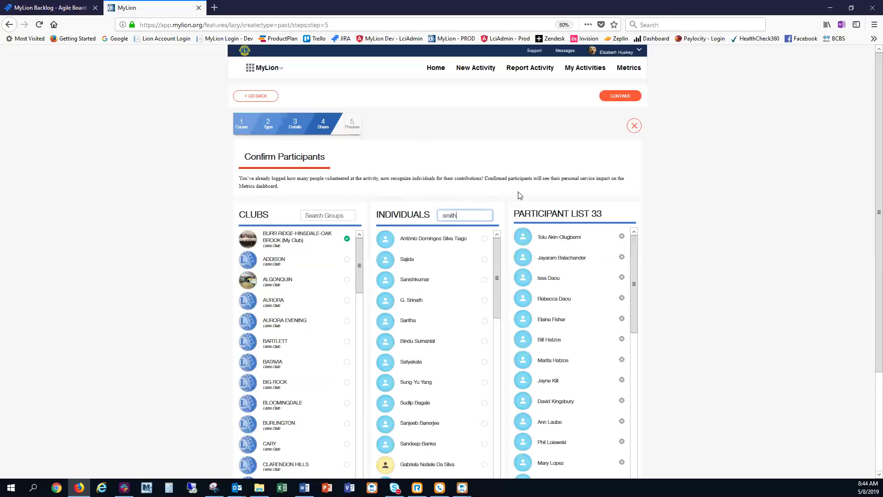
drag(498, 298, 501, 339)
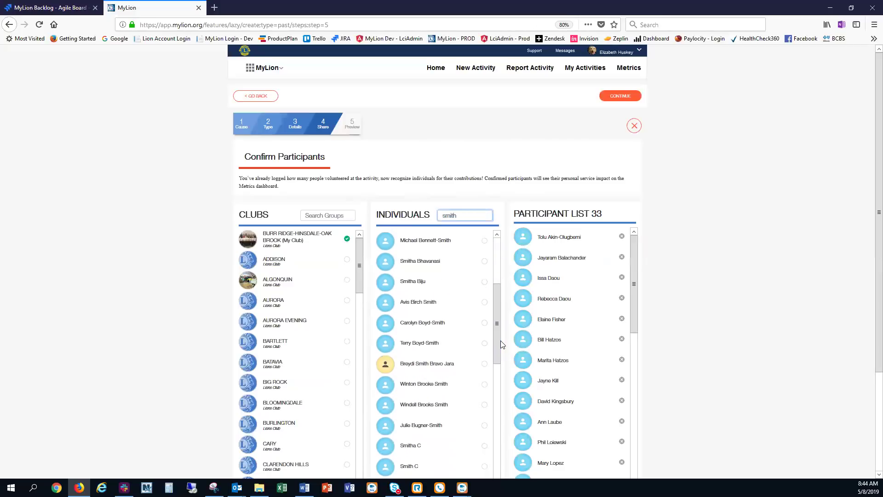
click(485, 344)
click(484, 343)
click(347, 238)
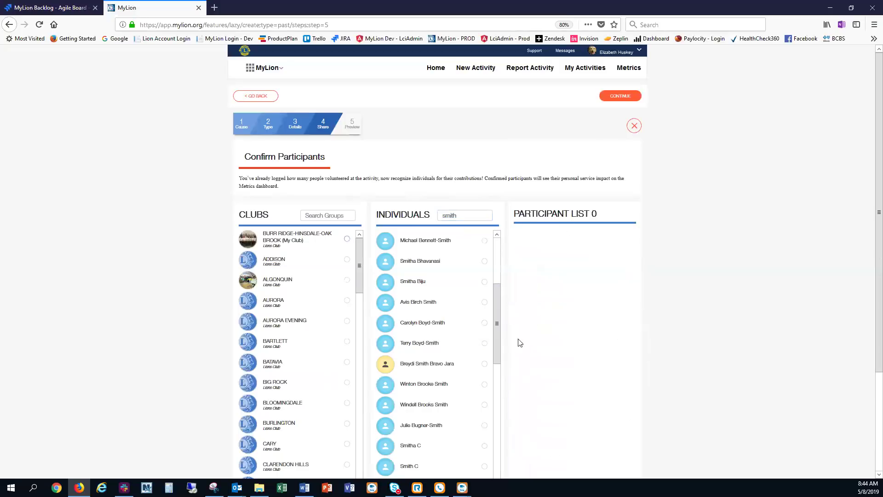
Step: Review the Strides for Diabetes preview from its metrics down to its location map, and submit the activity report
click(611, 97)
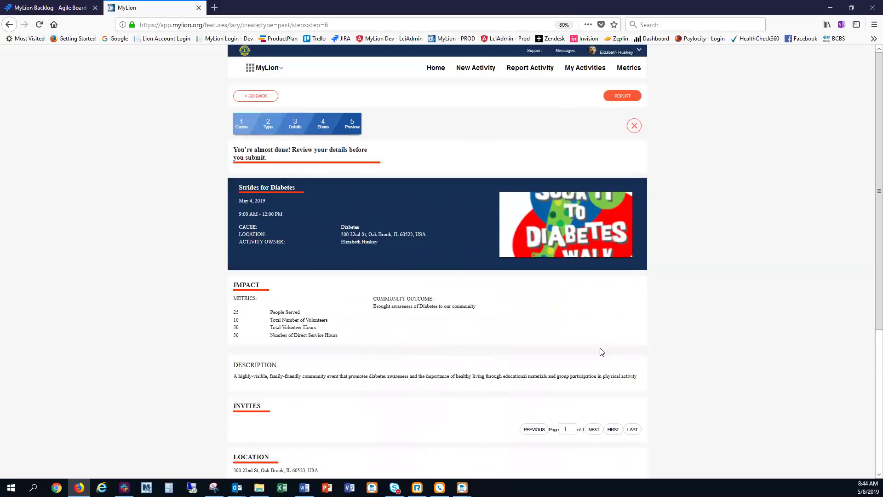
scroll(601, 351, down, 3)
scroll(600, 351, down, 2)
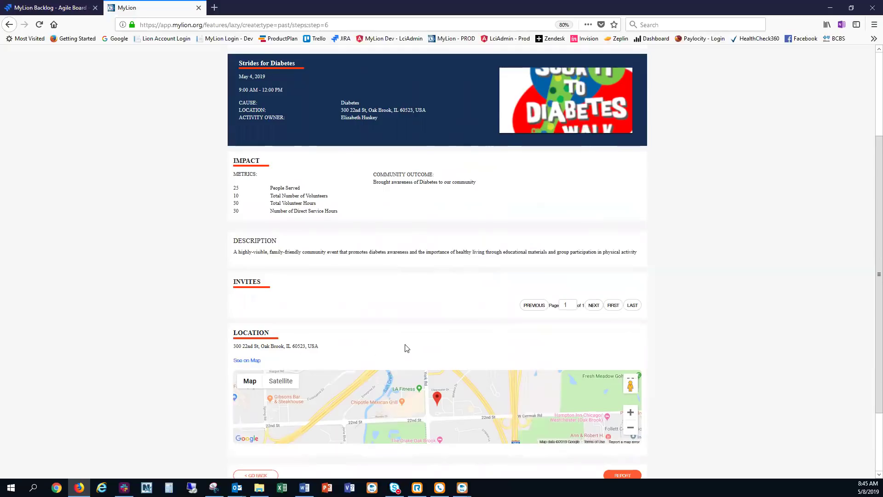
scroll(405, 348, up, 1)
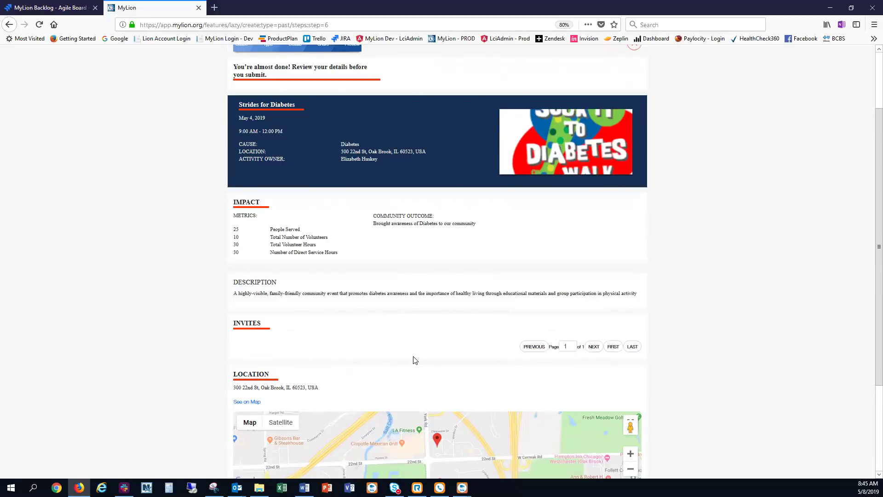
scroll(415, 360, up, 2)
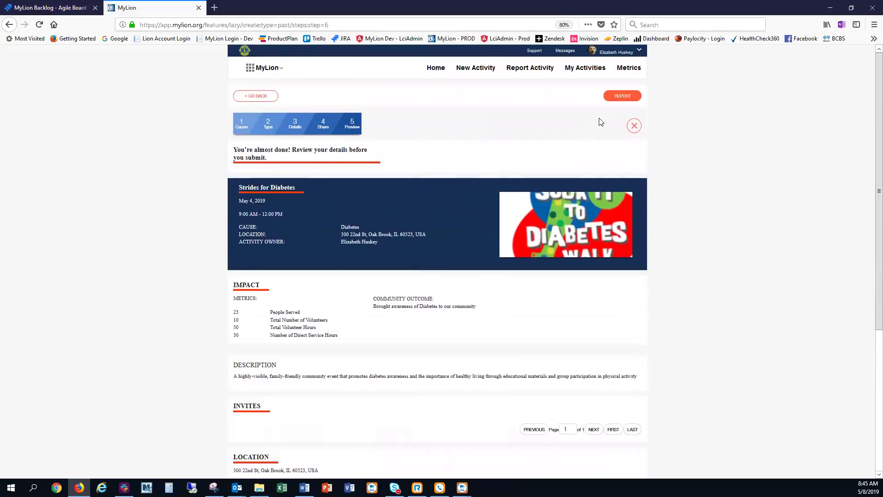
click(621, 97)
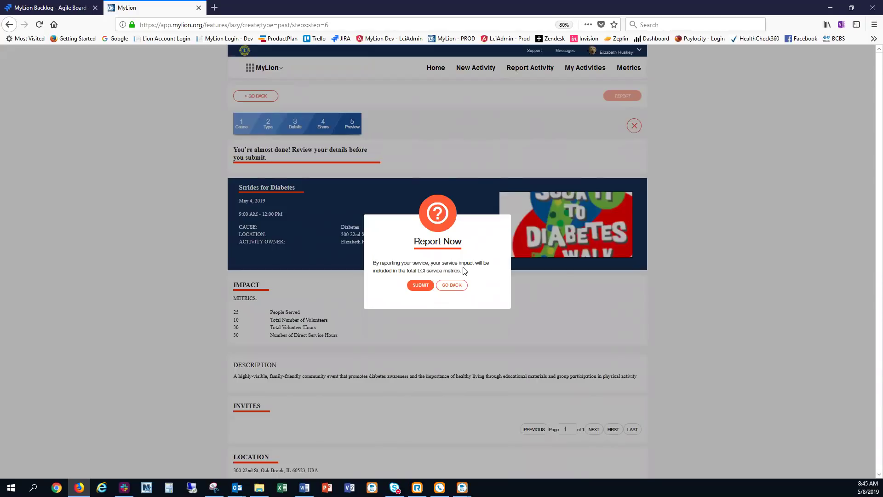
click(418, 285)
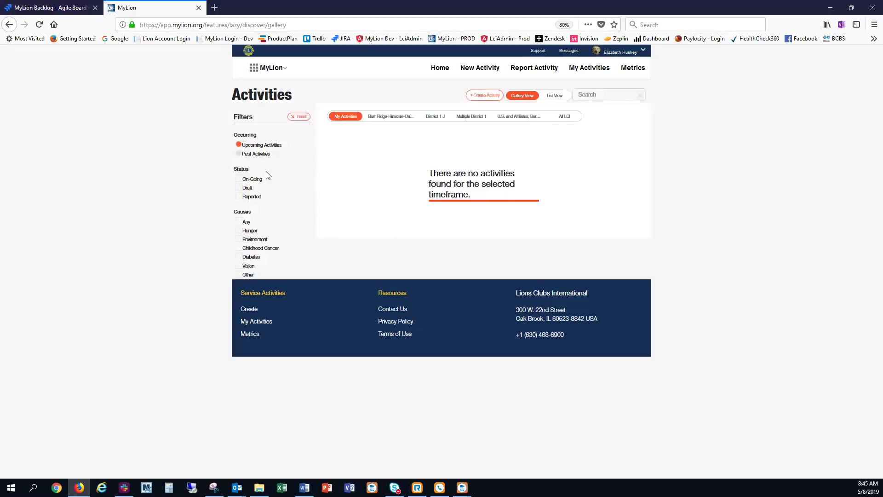
Step: Filter the activities gallery to show past activities
click(239, 155)
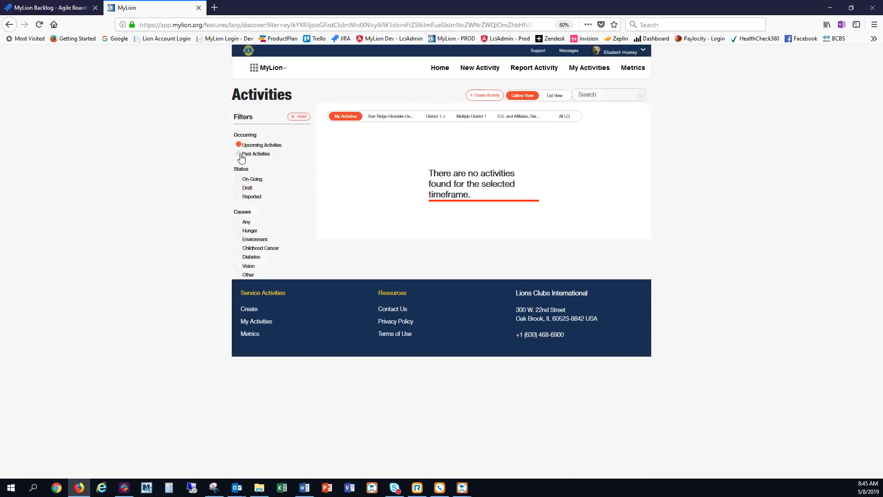